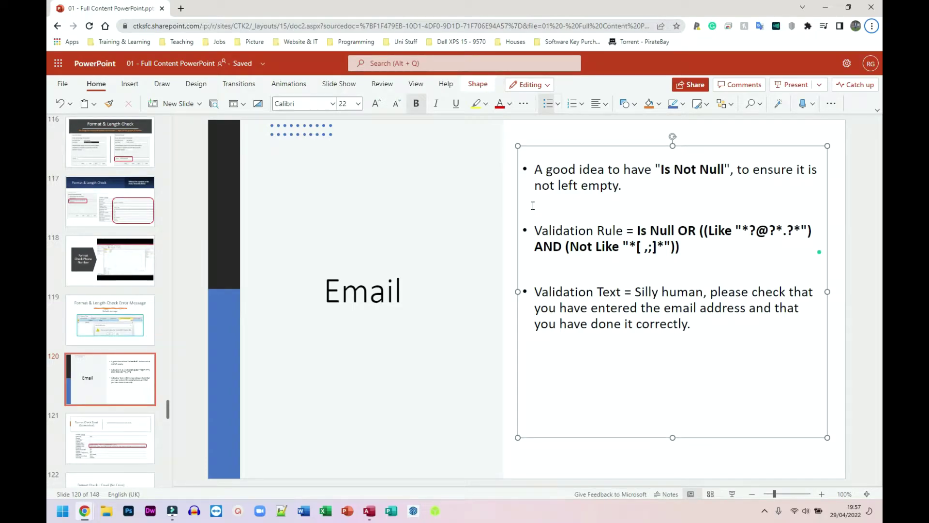
Step: Highlight 'Is Not Null' and the validation rule text on the PowerPoint Email slide
double_click(363, 292)
left_click(386, 290)
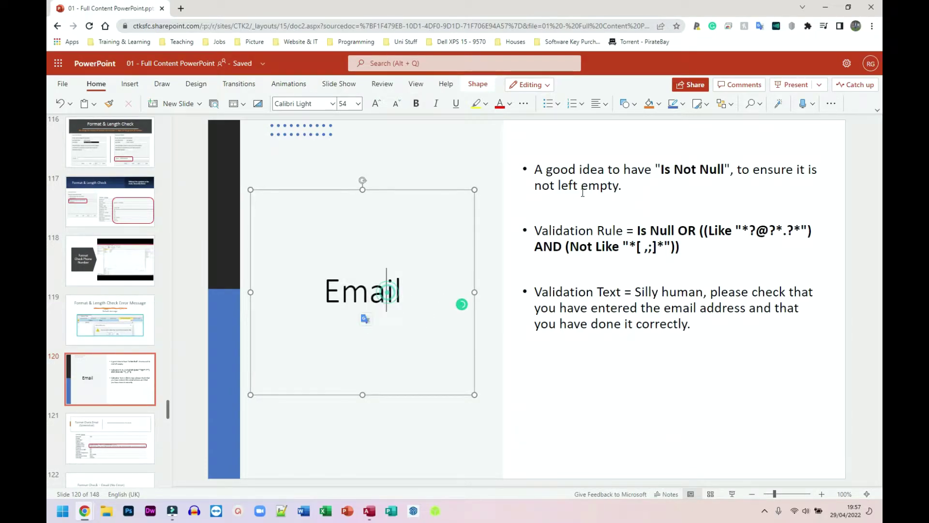
left_click(545, 169)
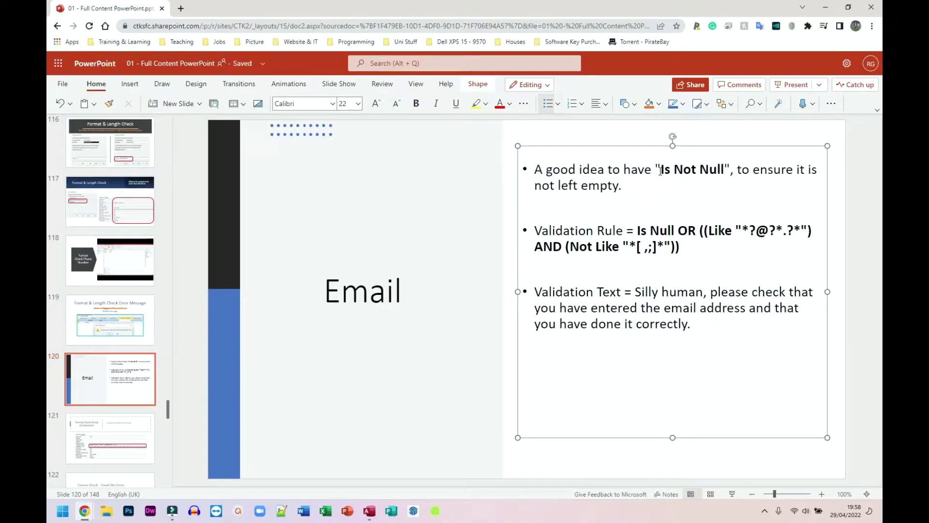
left_click_drag(661, 171, 724, 171)
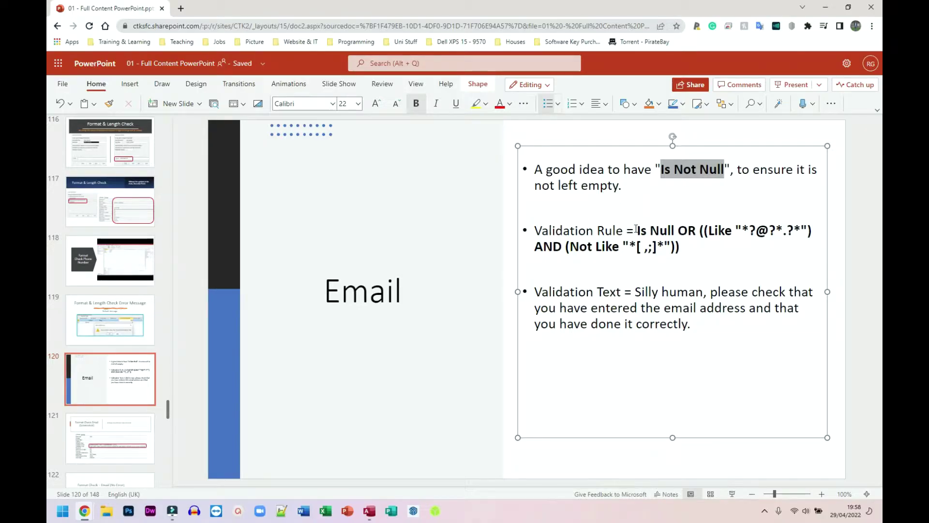
left_click_drag(637, 229, 680, 248)
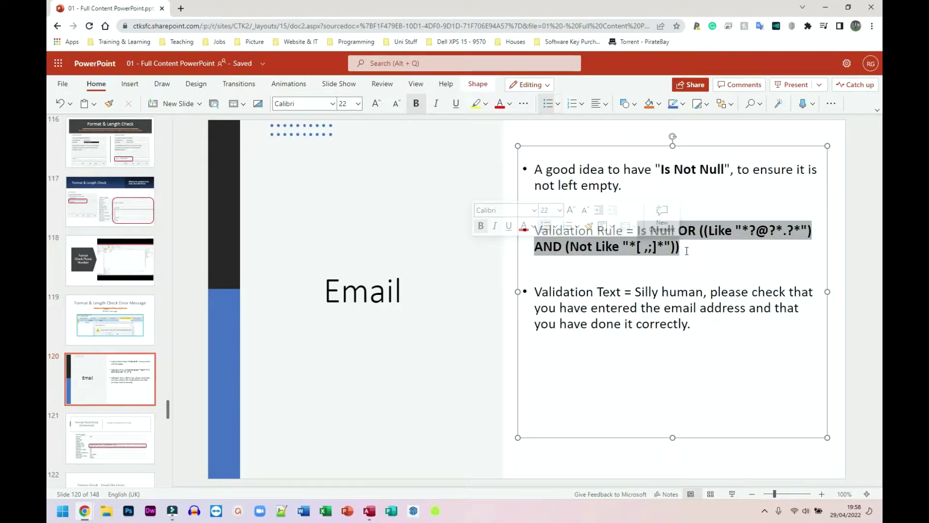
left_click(684, 249)
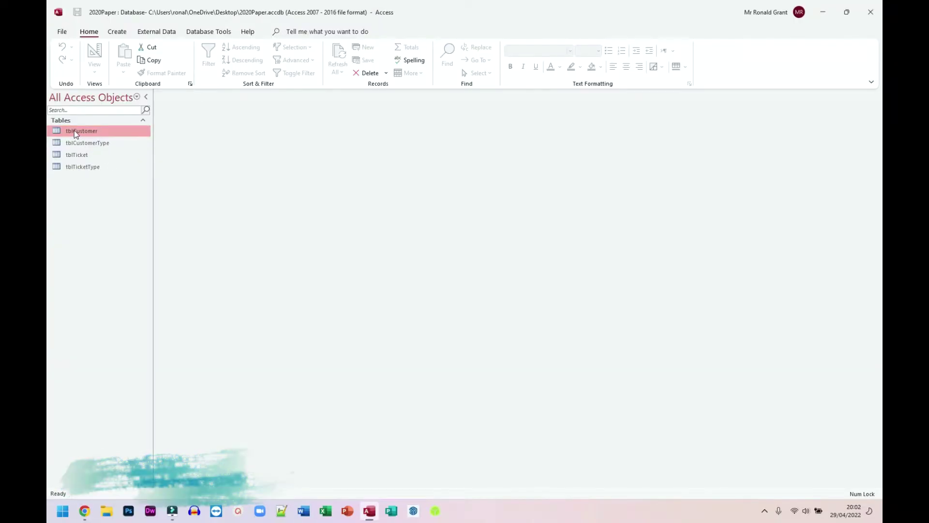
Step: Open tblCustomer, select its Email column and switch the table to Design View
double_click(74, 130)
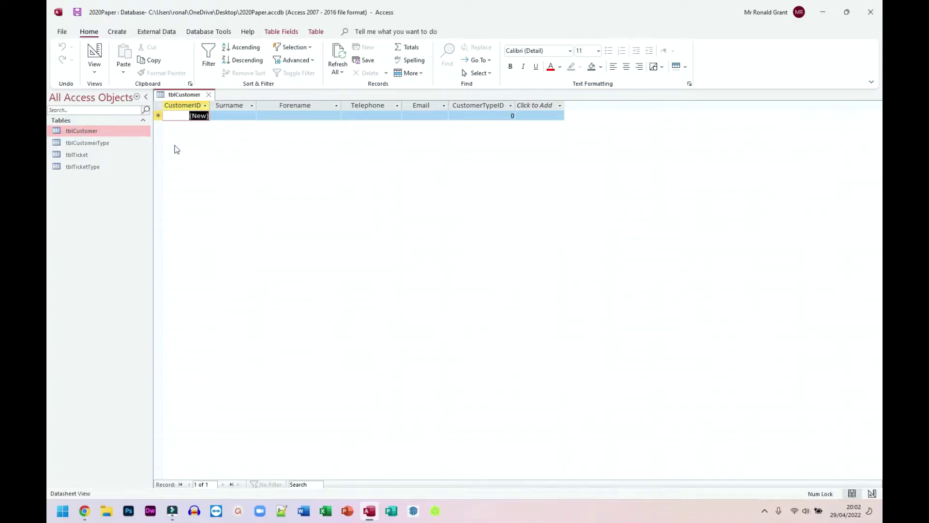
left_click(419, 106)
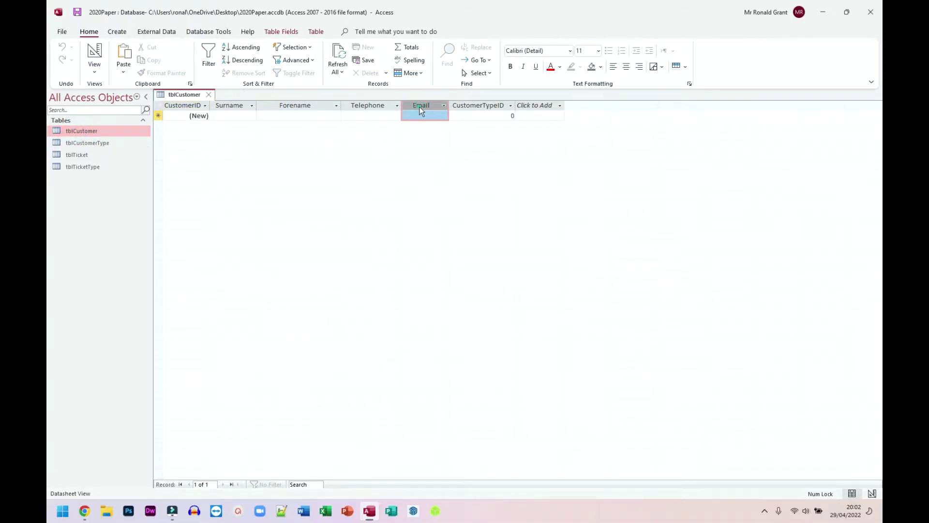
left_click(100, 52)
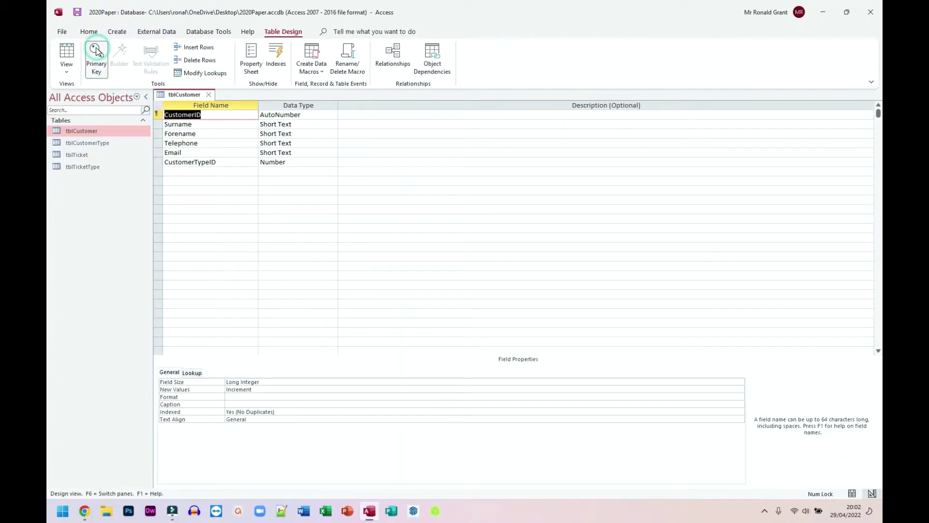
left_click(187, 153)
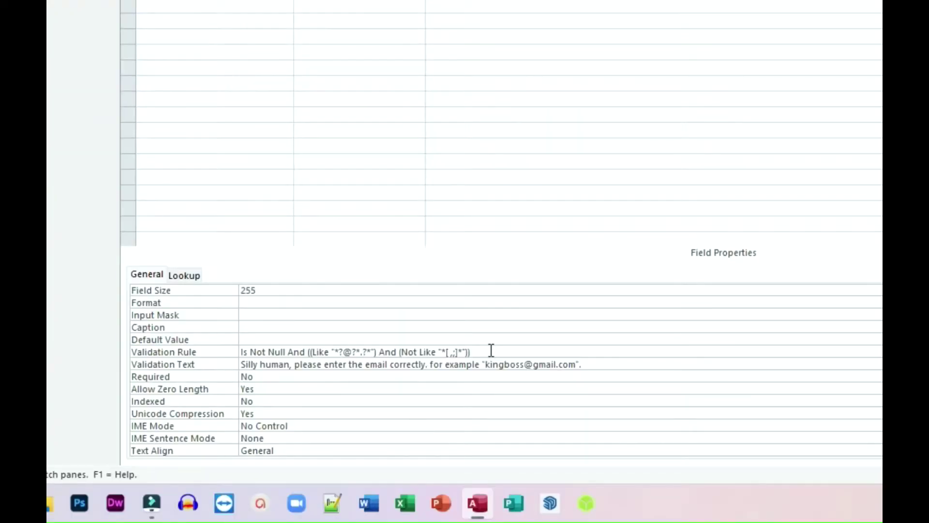
left_click_drag(376, 418, 228, 417)
left_click(264, 352)
left_click_drag(241, 352, 286, 352)
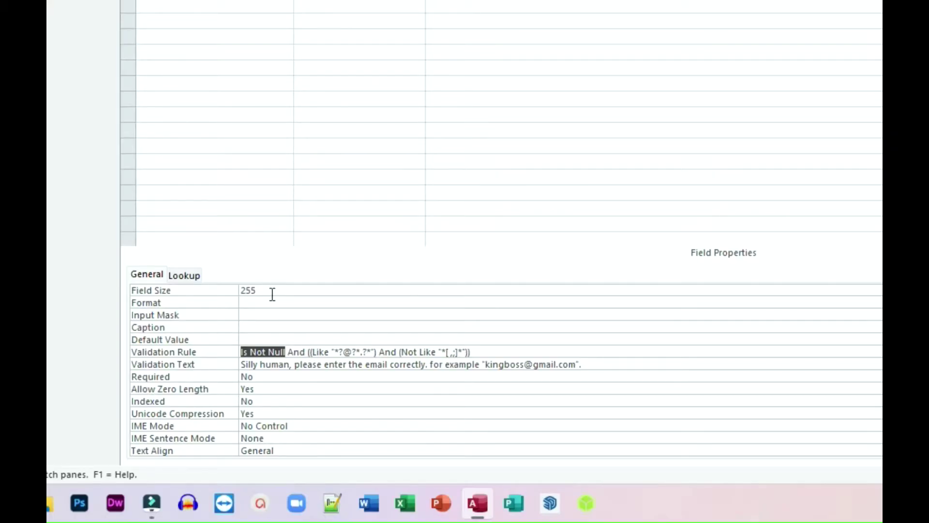
left_click(280, 348)
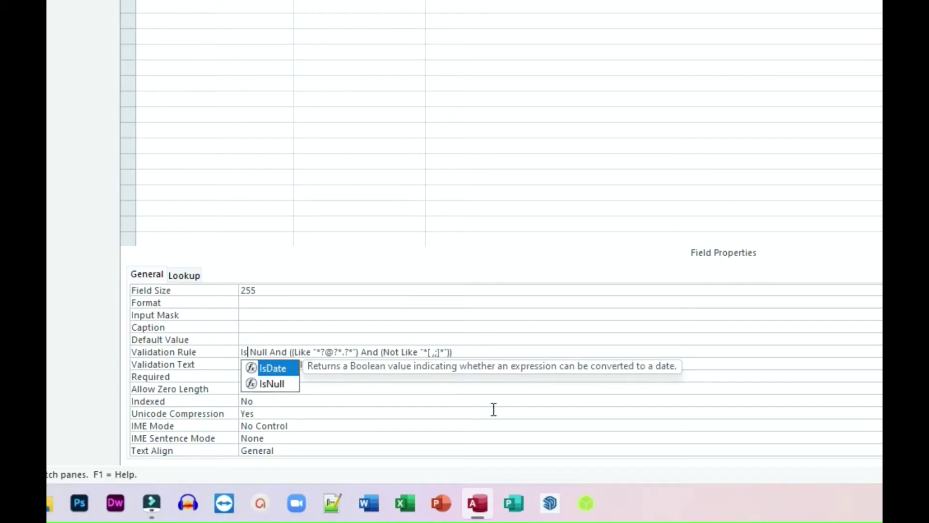
type("Not")
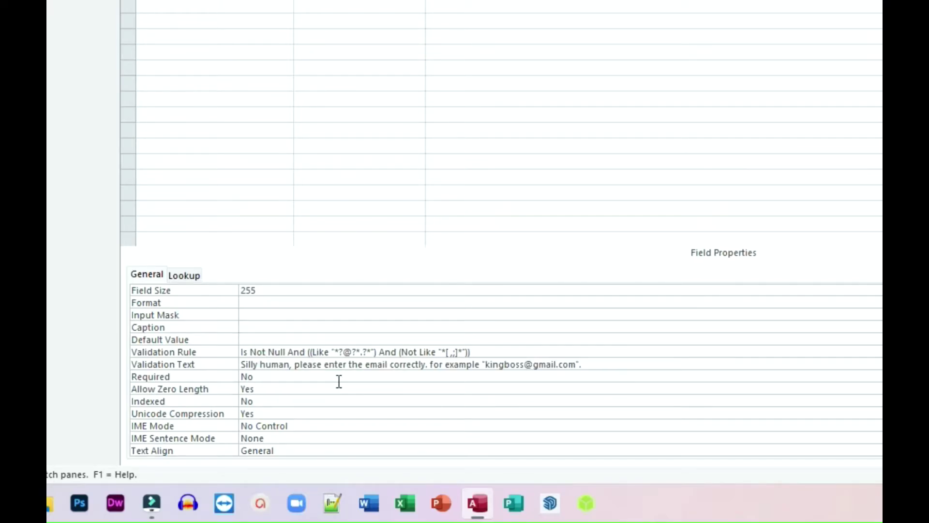
double_click(293, 350)
left_click_drag(242, 350, 471, 351)
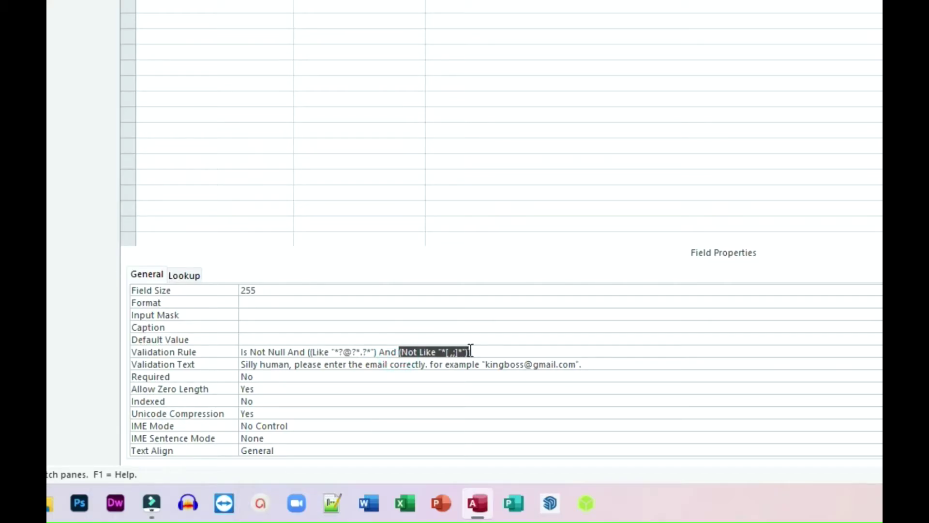
left_click_drag(311, 352, 376, 352)
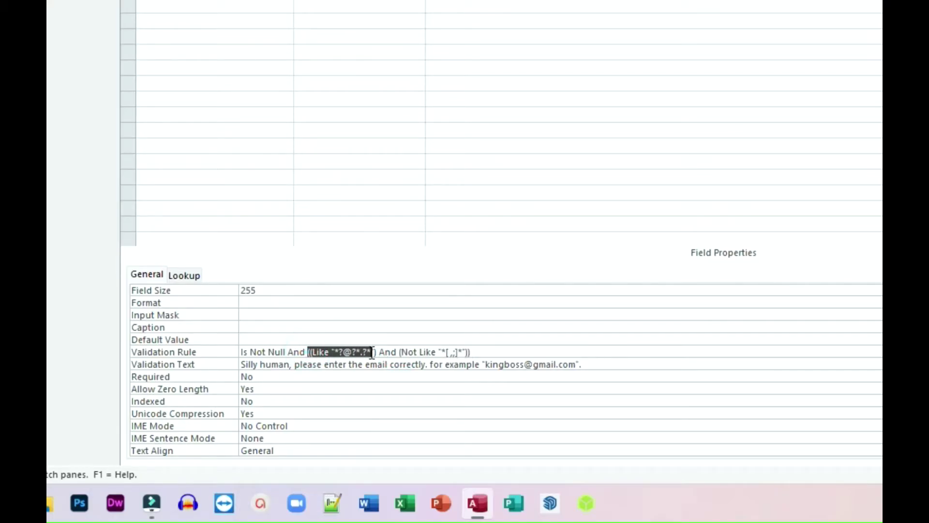
left_click(401, 352)
left_click_drag(471, 352, 398, 353)
left_click(321, 352)
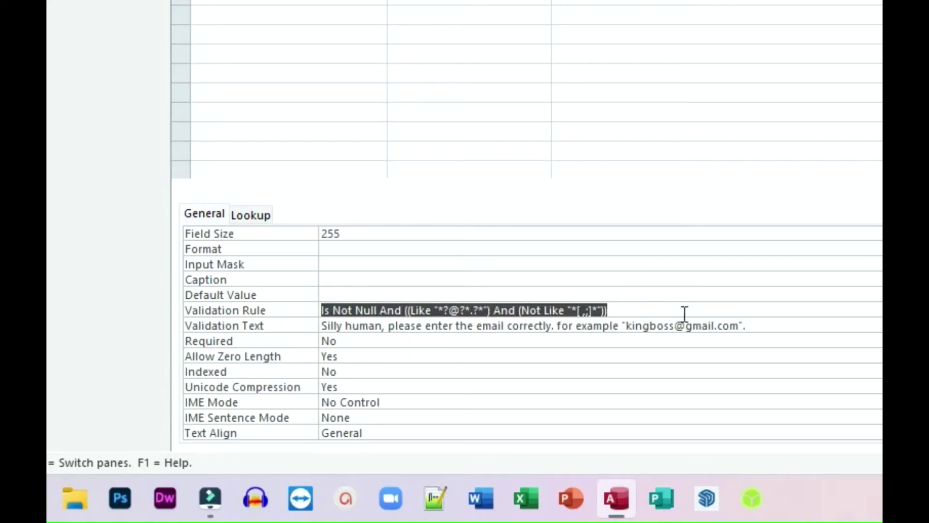
left_click(615, 311)
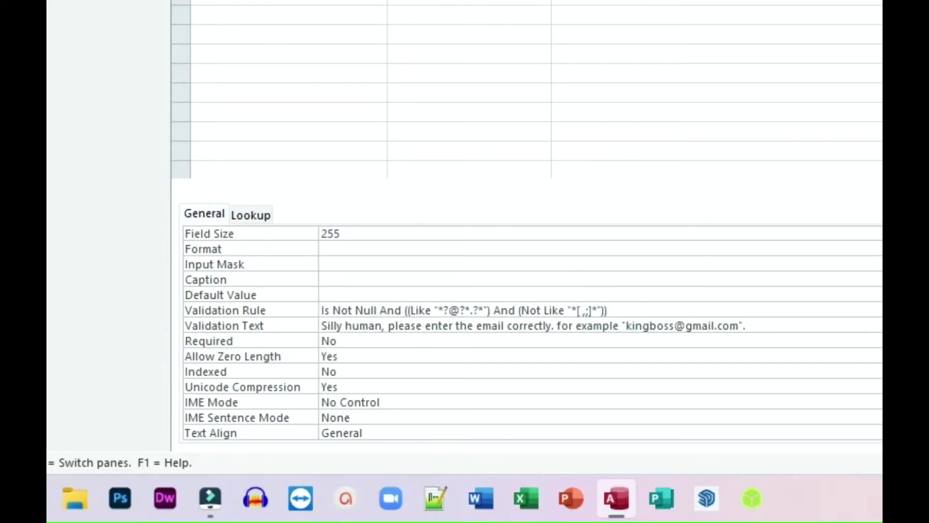
Step: Save the table design, return to Datasheet View and enter a test surname in a new record
left_click(38, 0)
left_click(767, 31)
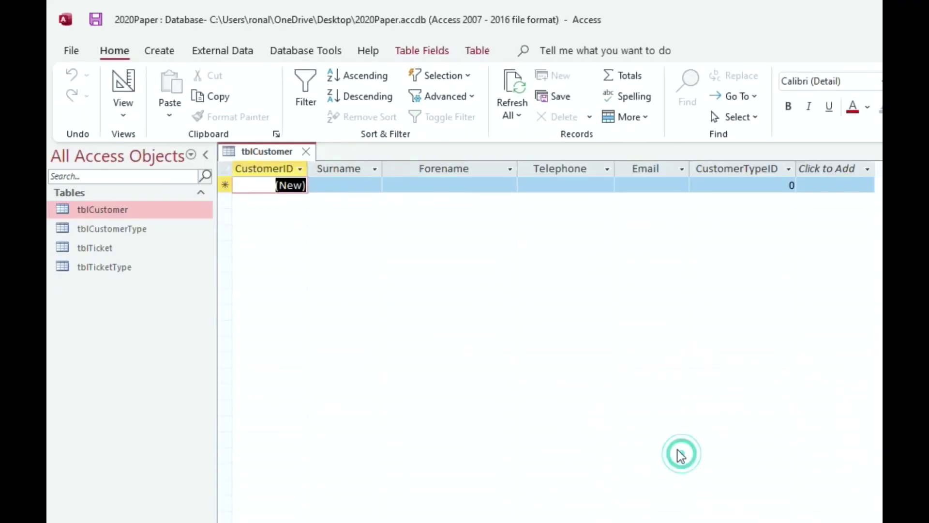
left_click(342, 184)
type("sfdgs")
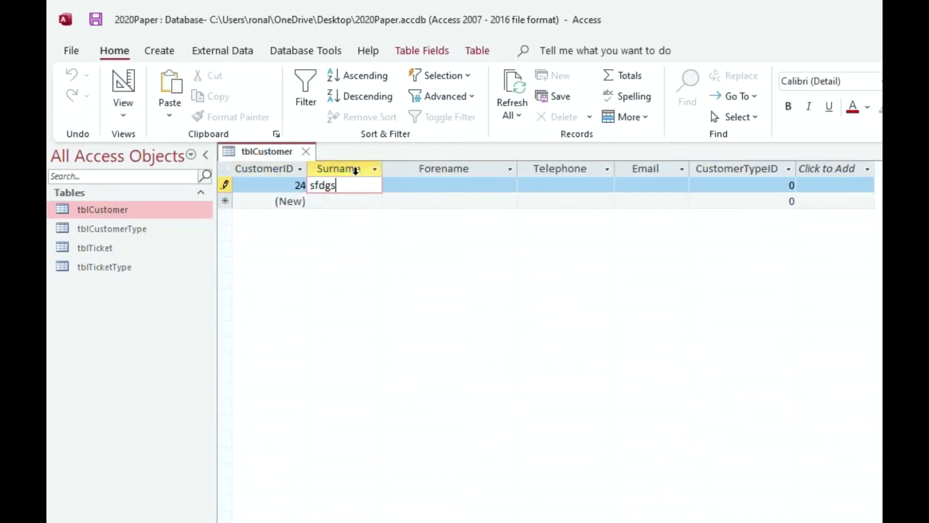
type("fdg")
Step: Fill in a test forename and telephone number, leaving the Email field blank
key("Tab")
type("gsgfsdfrgs")
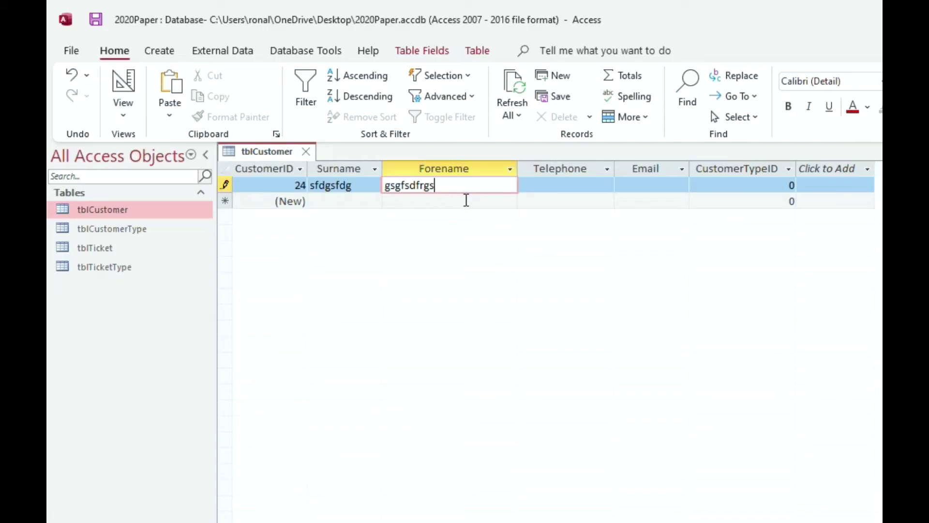
key("Tab")
type("987987987")
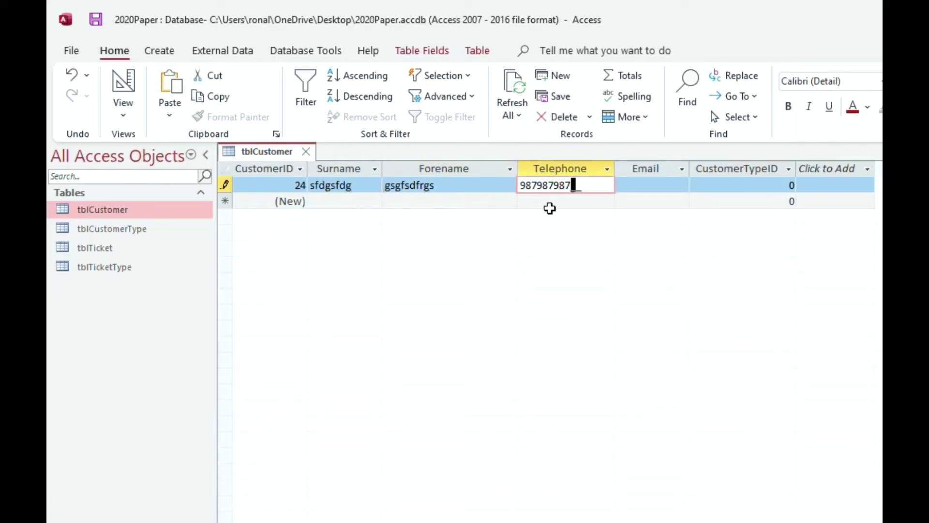
type("98")
key("Tab")
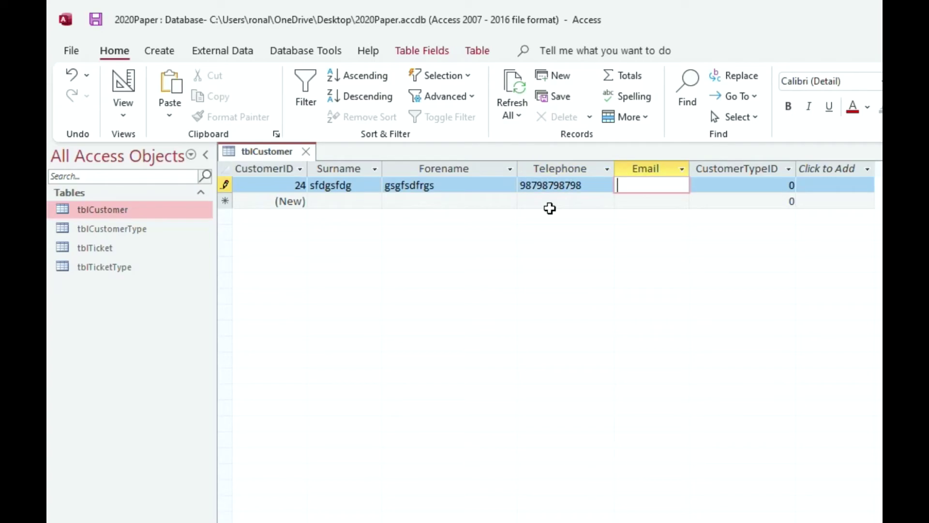
key("Tab")
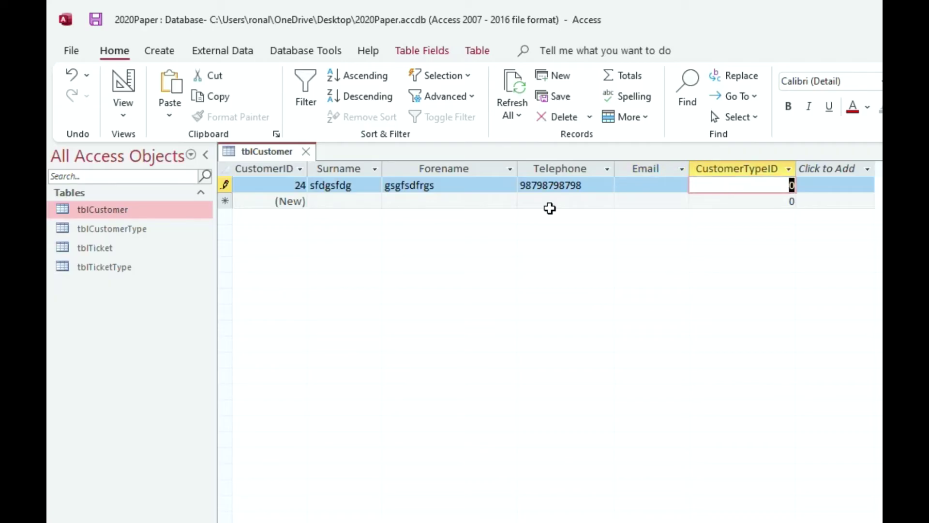
Step: Enter CustomerTypeID 3 and dismiss the validation message triggered by the blank email
type("3")
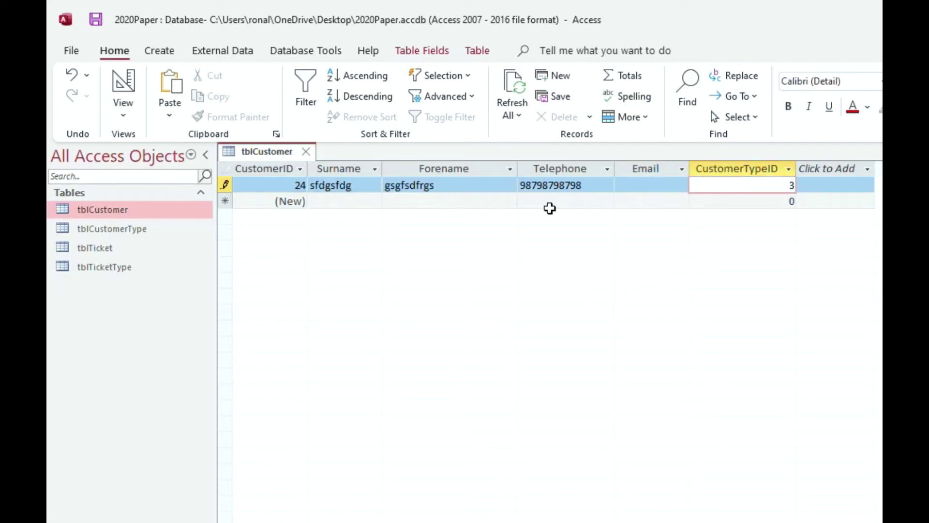
key("Tab")
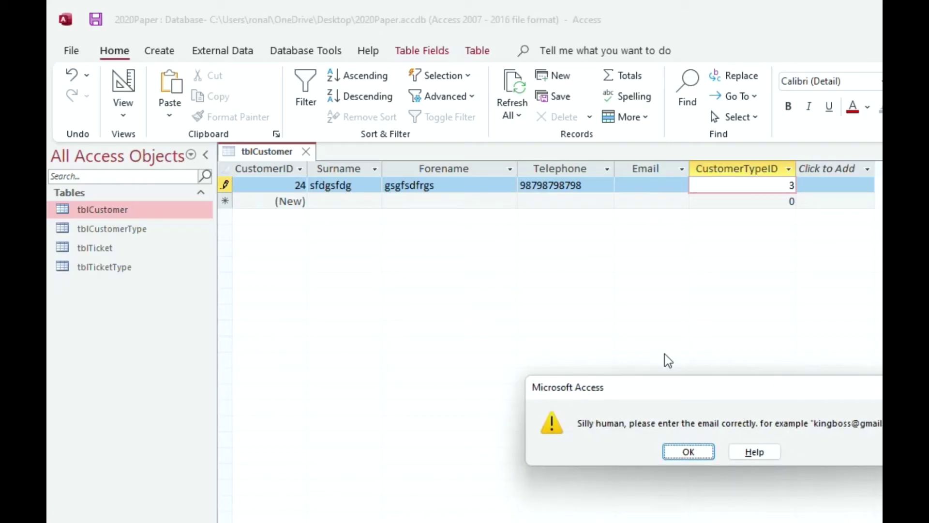
left_click_drag(672, 390, 535, 224)
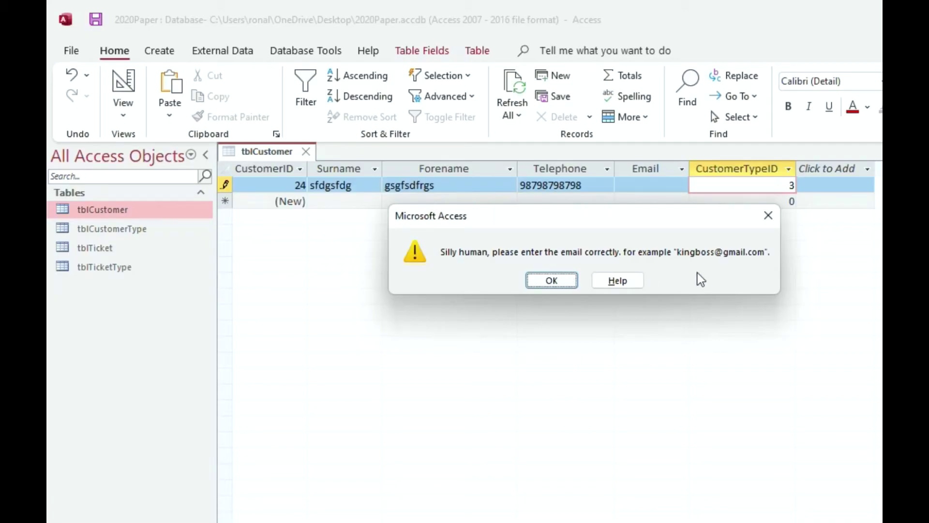
left_click(567, 279)
Step: Enter 'asd' as the email and dismiss the rejection message
left_click(626, 185)
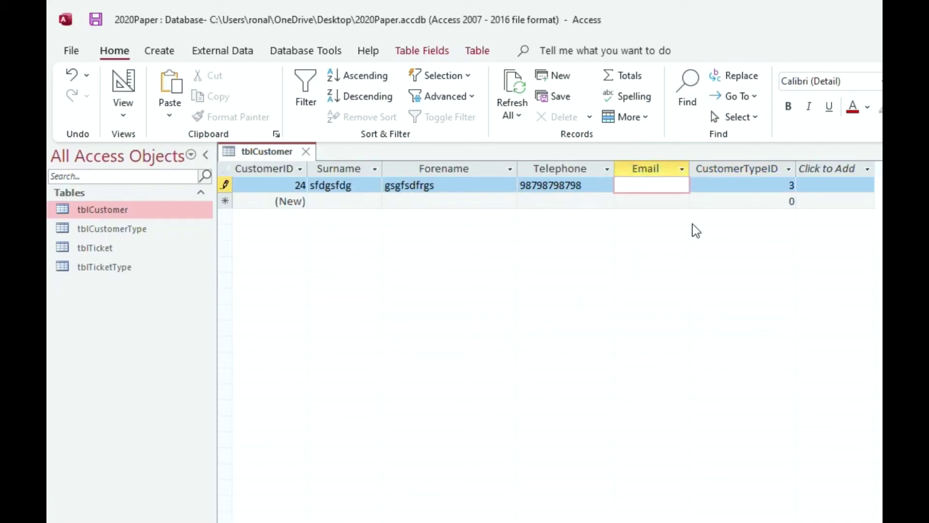
type("asd")
key("Return")
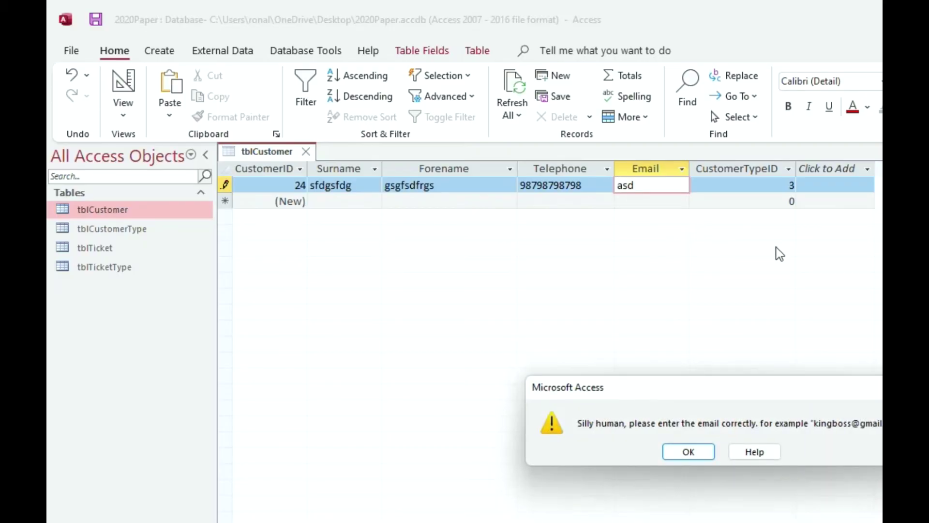
left_click_drag(715, 393, 686, 227)
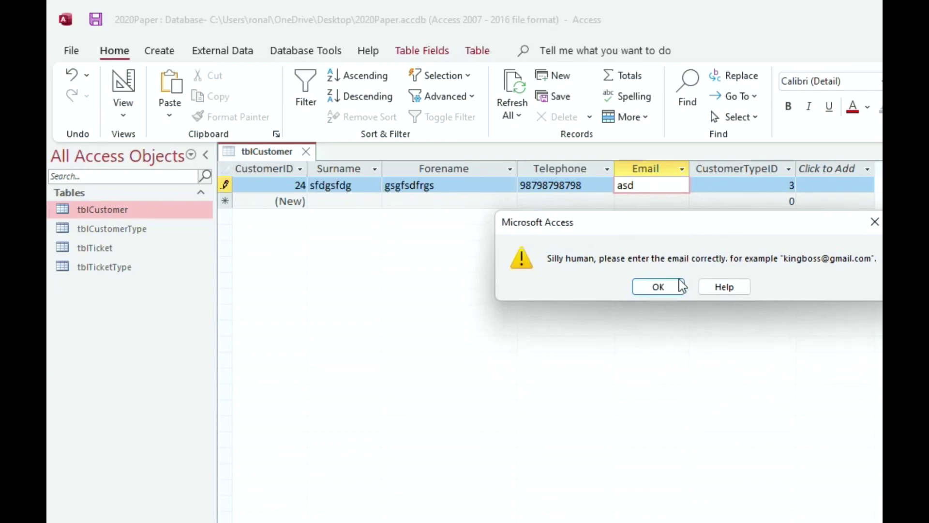
left_click(664, 292)
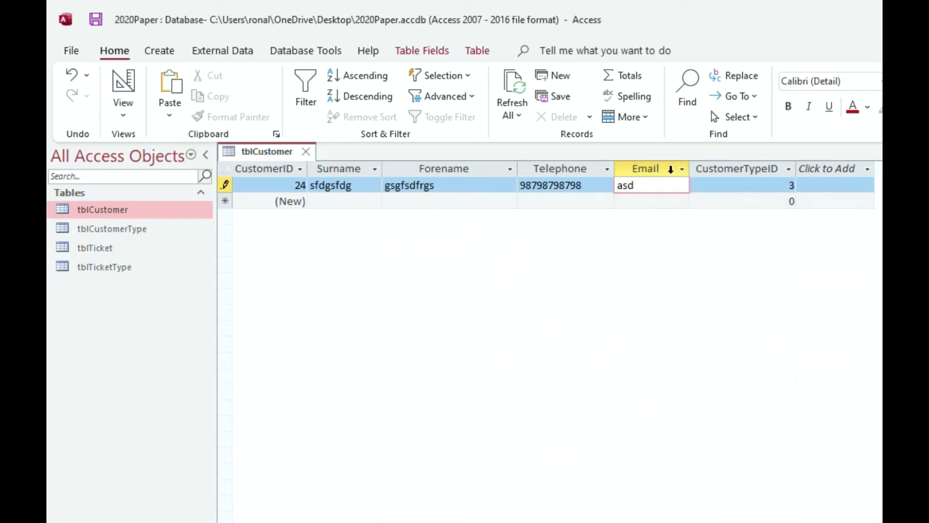
Step: Try 'asd@' and then 'asd@.com' as the email, dismissing each rejection
type("@")
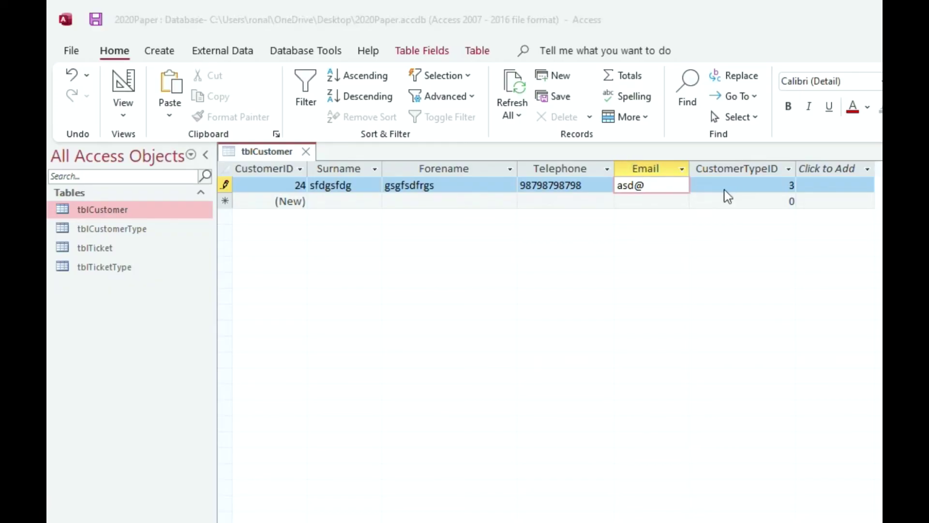
left_click(690, 449)
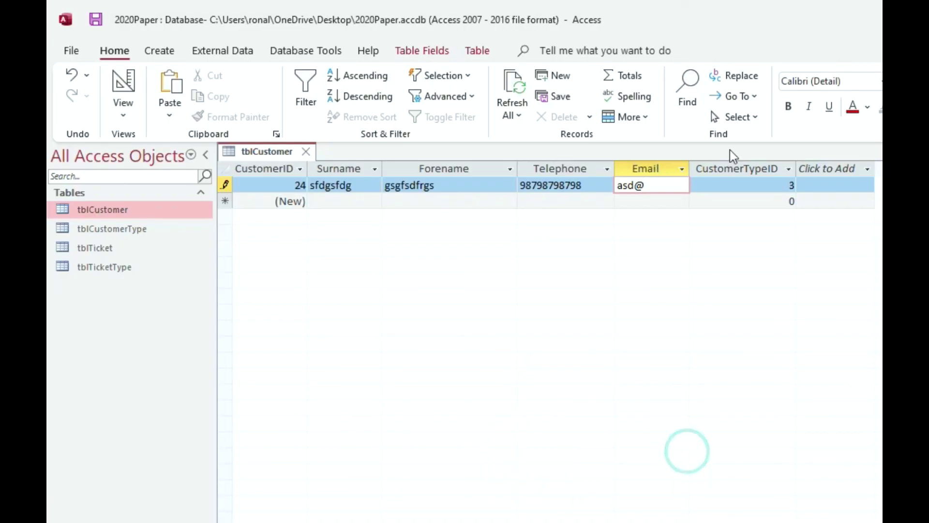
type(".com")
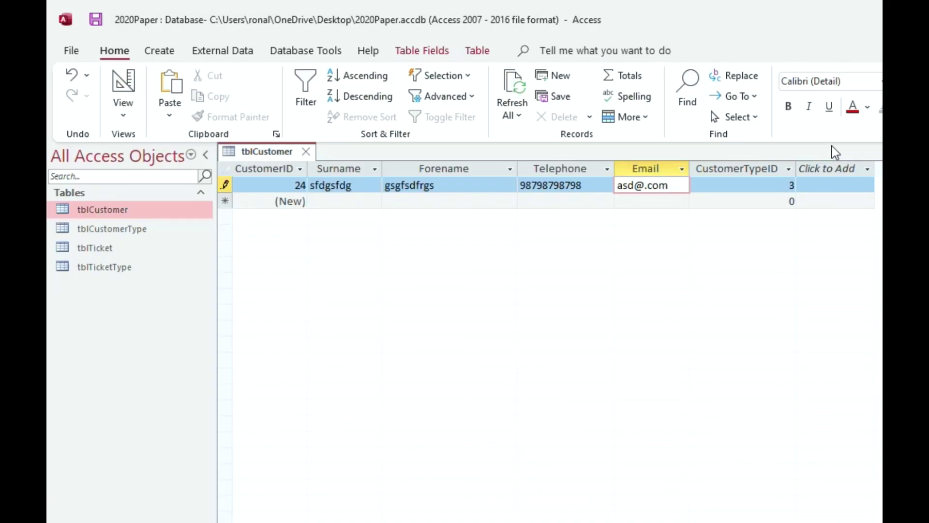
left_click(770, 200)
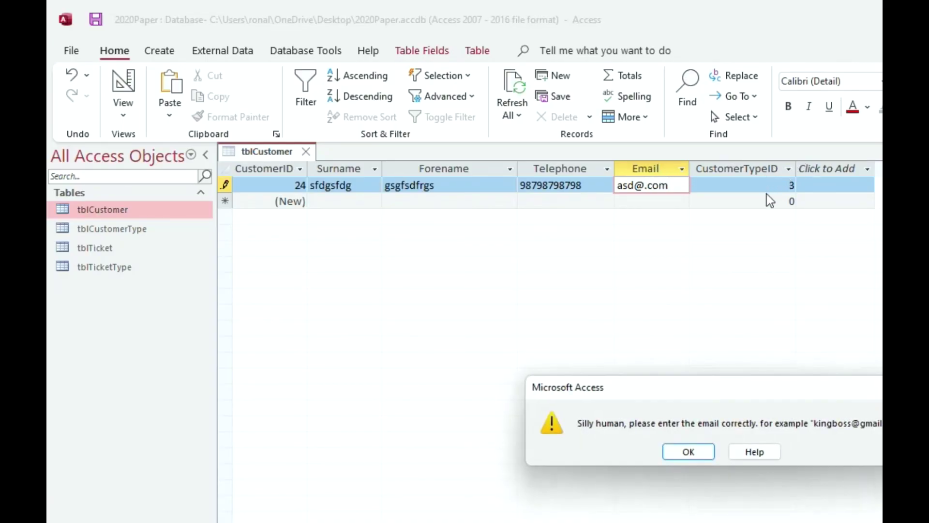
left_click(695, 451)
Step: Insert 'gmail' to complete the email address so it passes validation
left_click(644, 186)
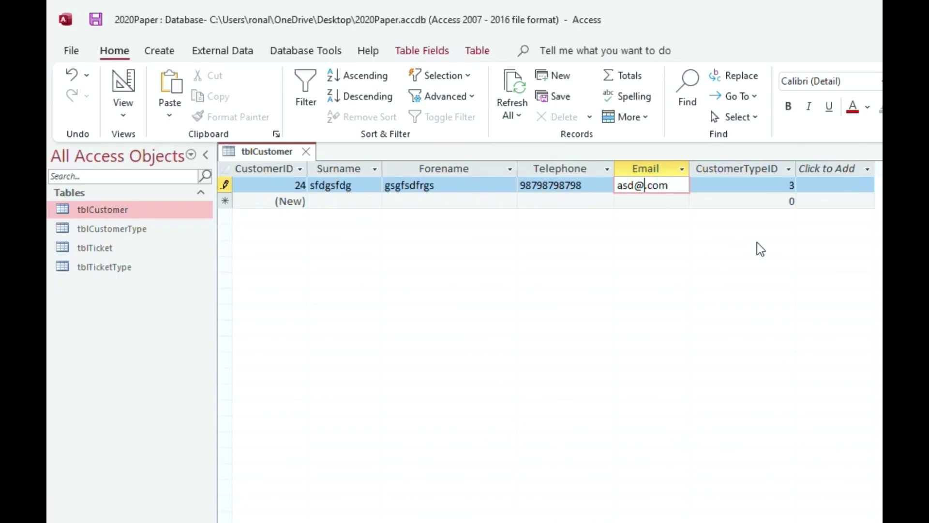
type("gmail")
key("Tab")
left_click(659, 186)
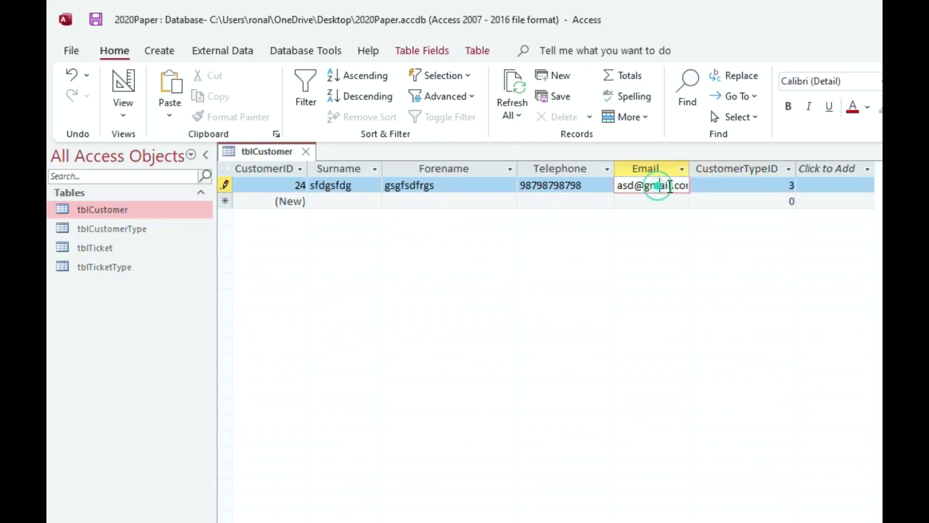